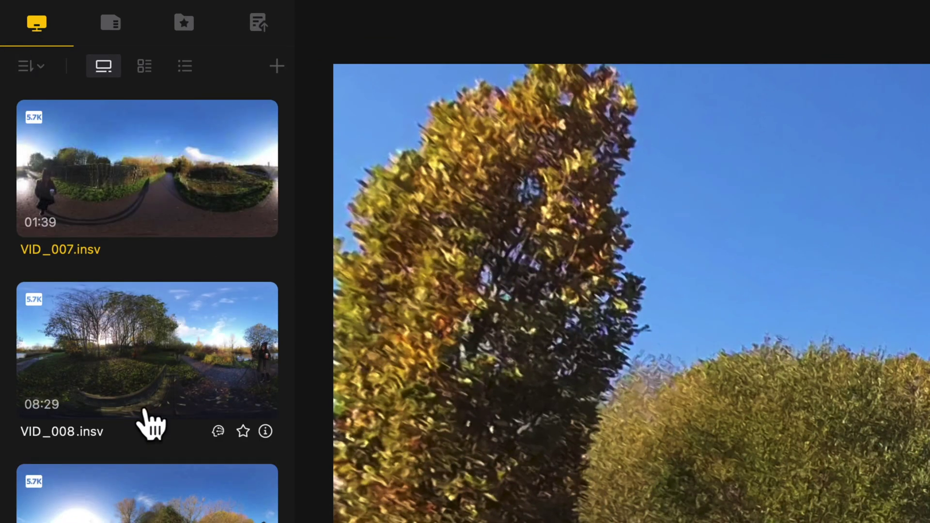
Step: Look through the camera card, favourites and export sections of the media library
click(108, 23)
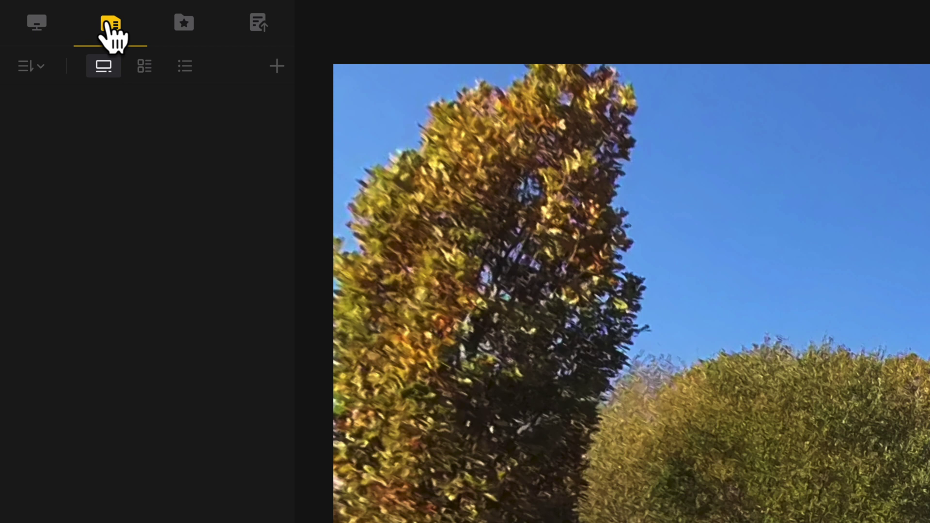
click(184, 26)
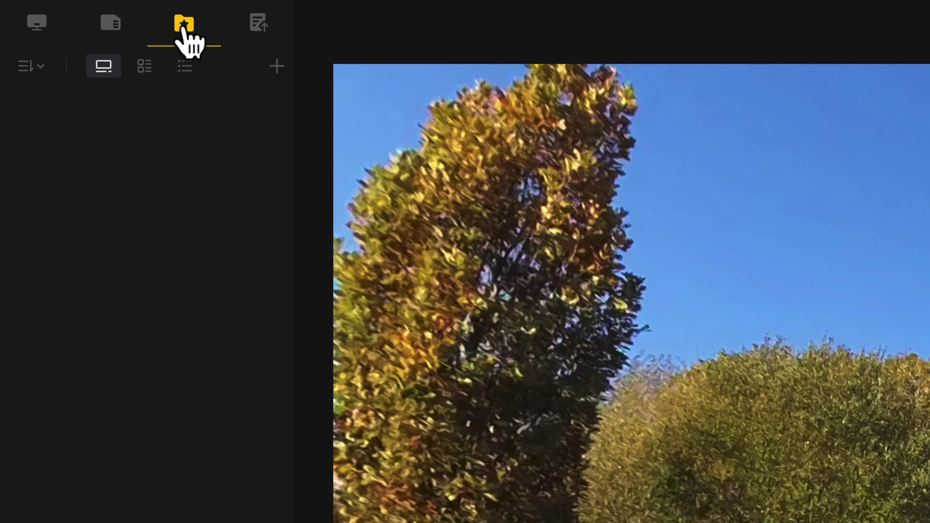
click(255, 26)
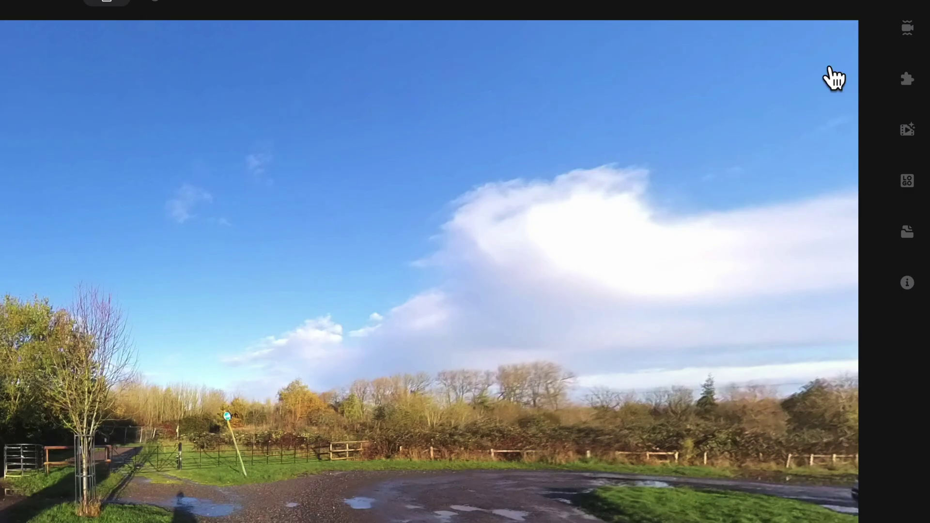
Step: Compare the footage with FlowState Stabilization off and on, enable Direction Lock and play the clip
click(909, 33)
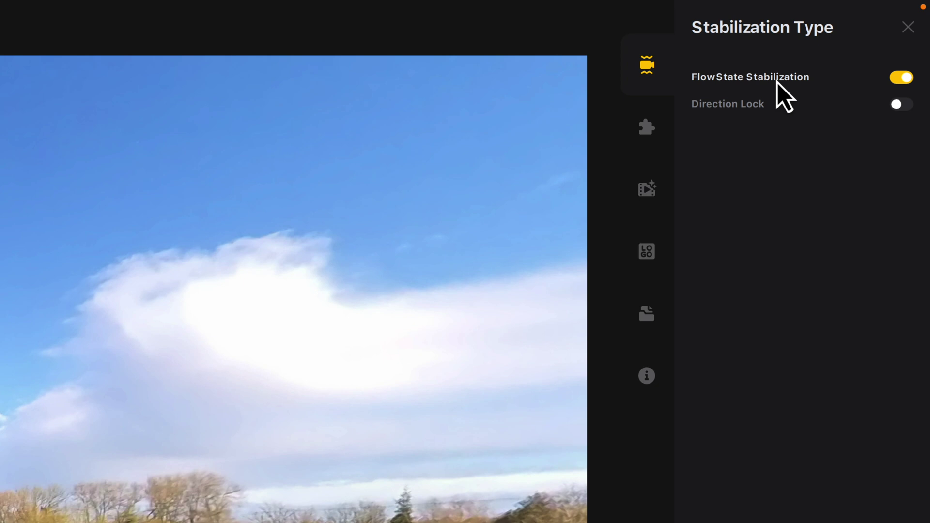
click(904, 79)
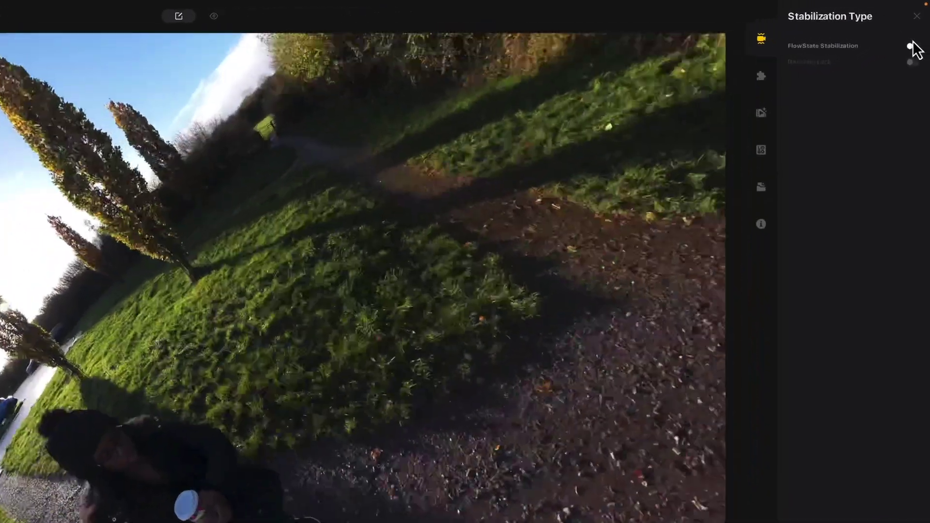
click(915, 35)
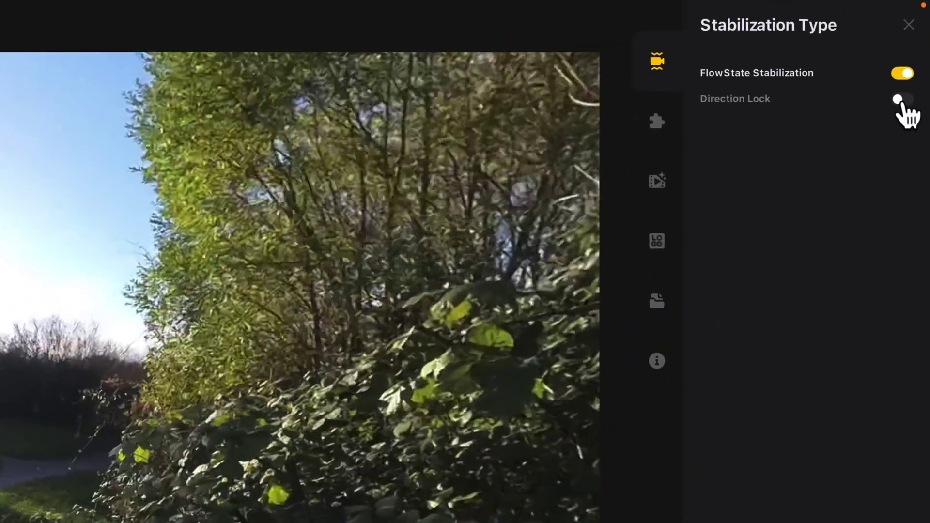
click(906, 65)
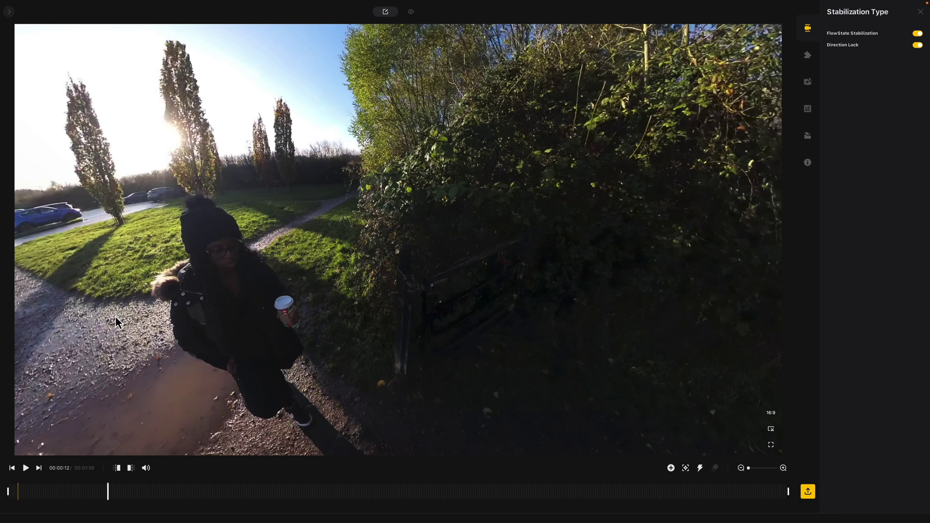
click(26, 468)
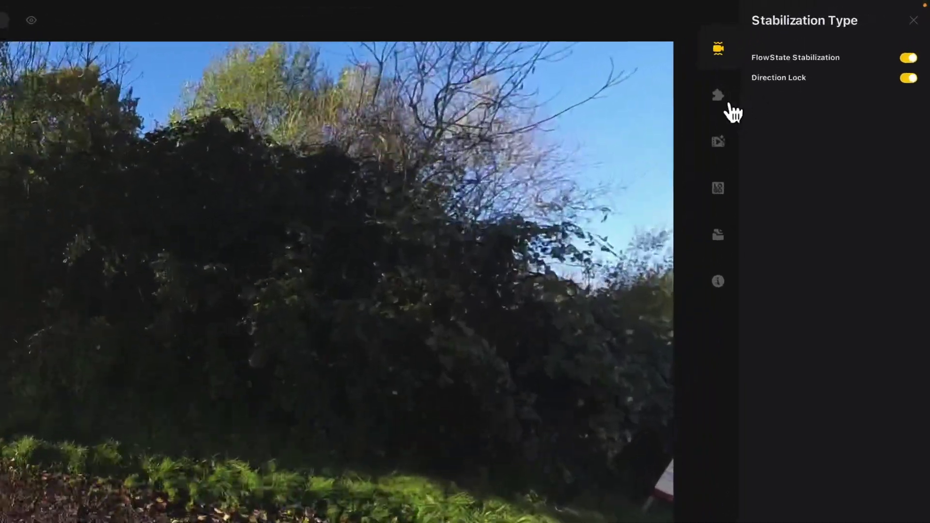
Step: Review the stitching, optimization and calibration options for the clip
click(808, 55)
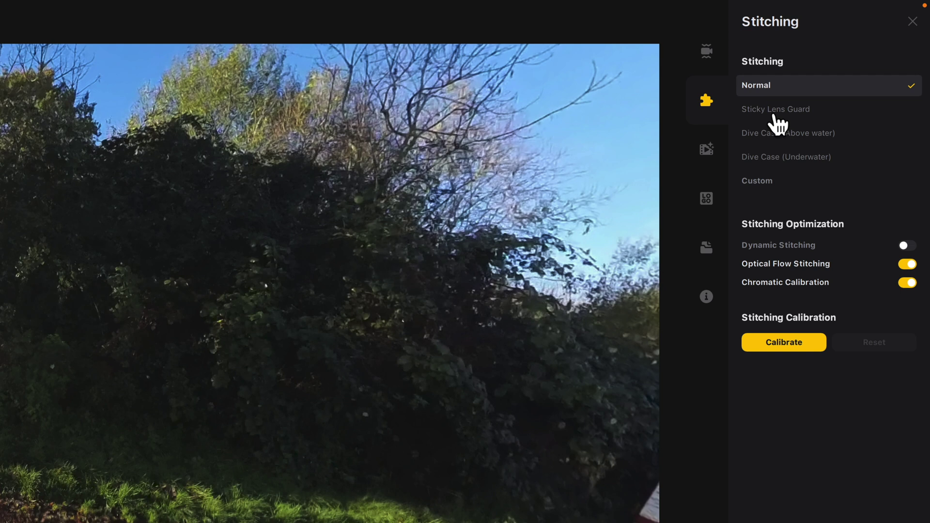
Step: Try Color Plus at several strengths down to 0 on different parts of the 360 view, and switch it off
click(706, 154)
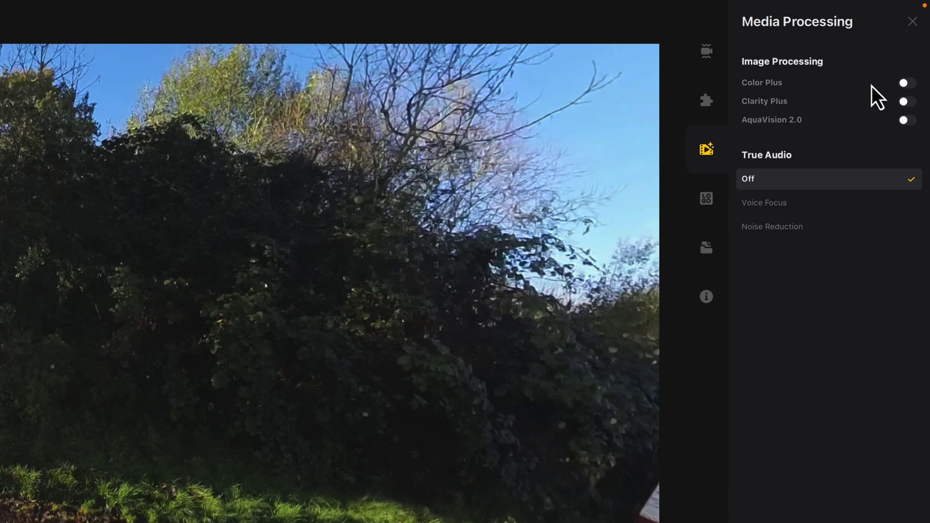
click(907, 83)
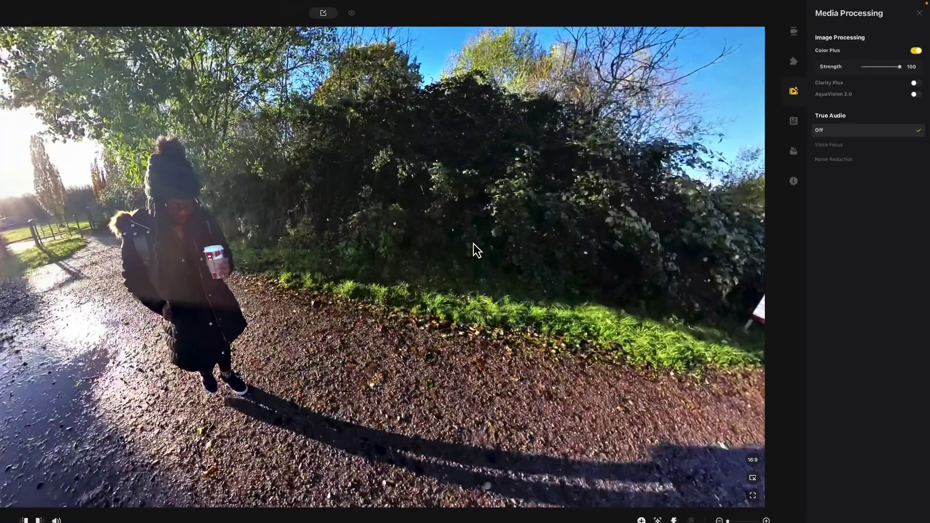
drag(290, 340, 46, 328)
drag(298, 234, 460, 251)
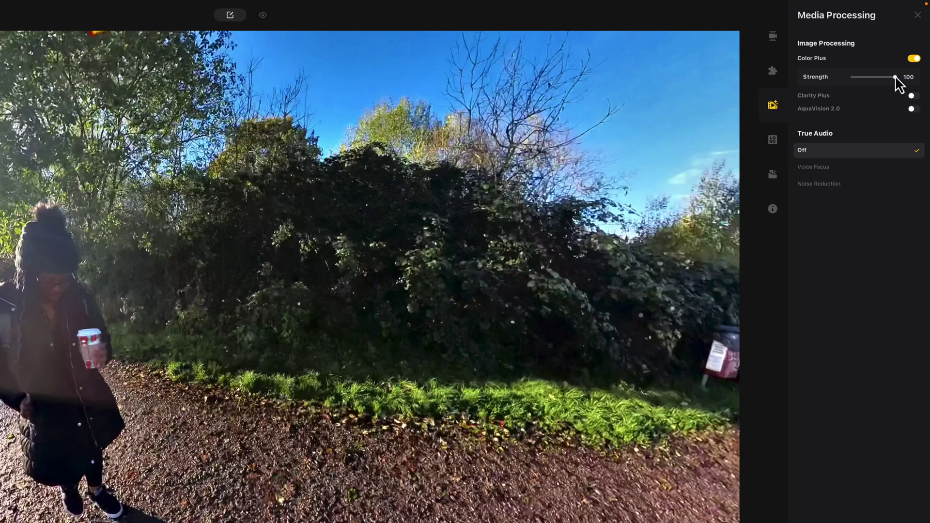
drag(896, 75, 855, 77)
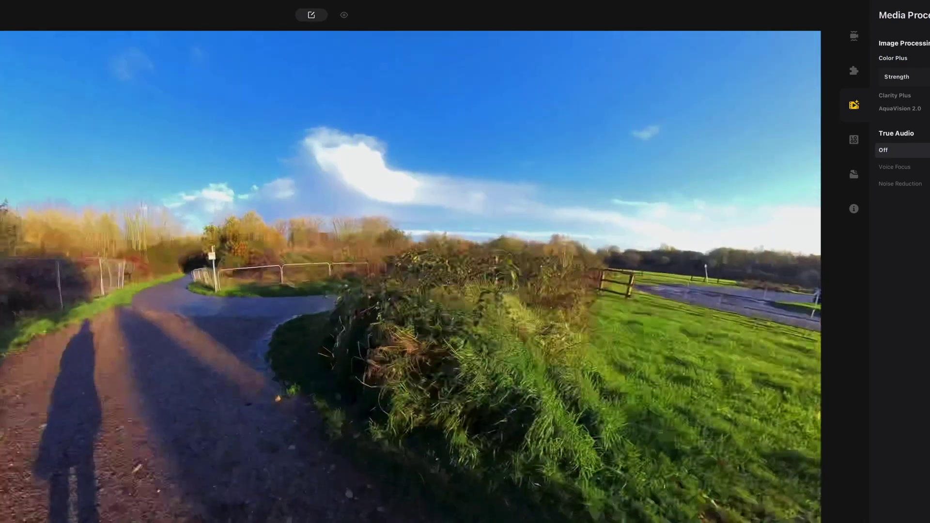
drag(239, 239, 31, 242)
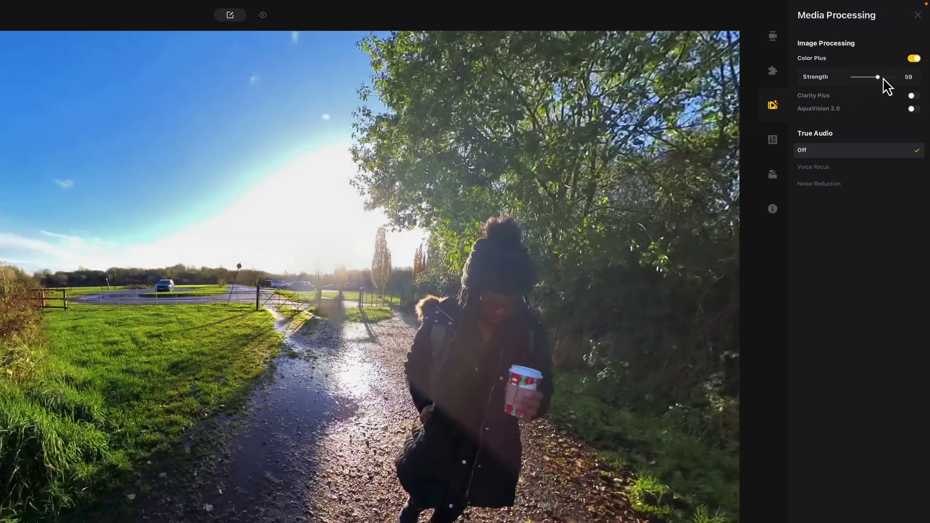
drag(878, 77, 819, 73)
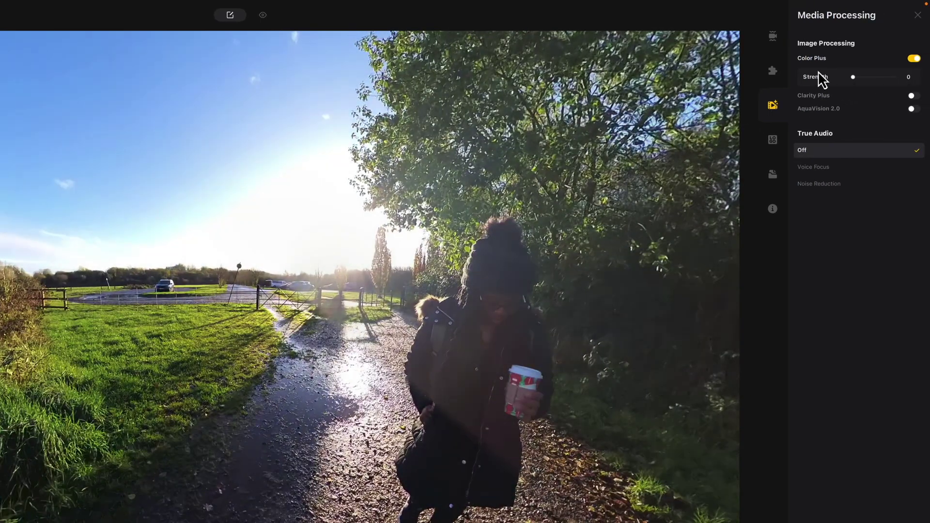
click(914, 59)
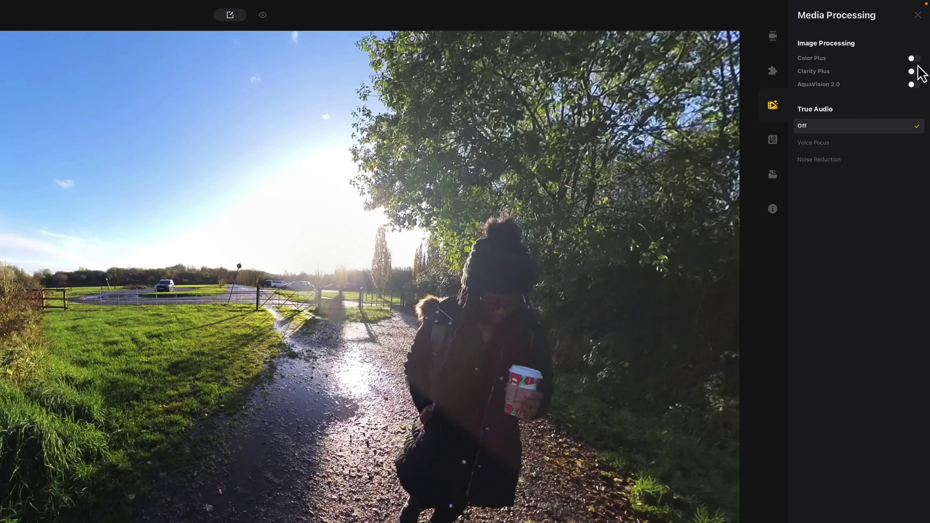
Step: Try Clarity Plus at different strengths and AquaVision 2.0 on the footage, switching each one off again
click(913, 72)
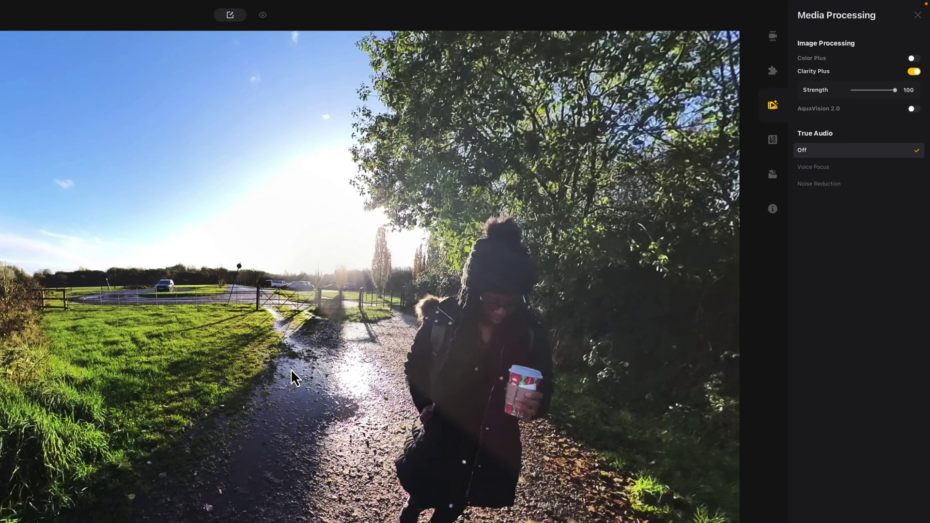
drag(290, 368, 699, 363)
drag(551, 357, 531, 357)
drag(895, 91, 926, 97)
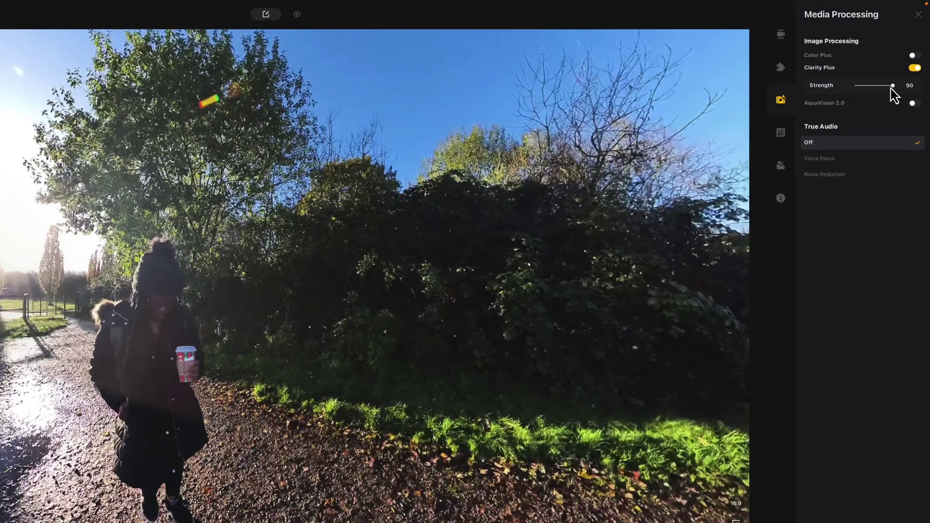
click(916, 68)
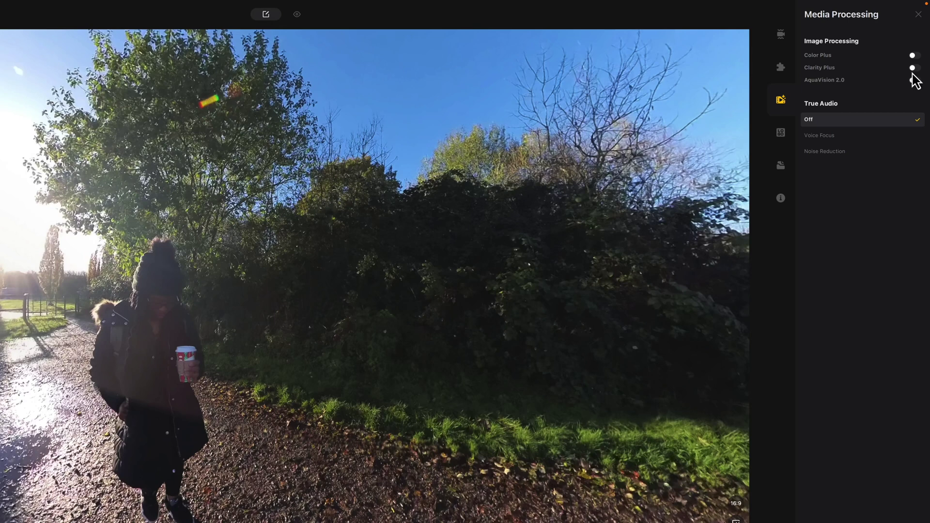
click(914, 81)
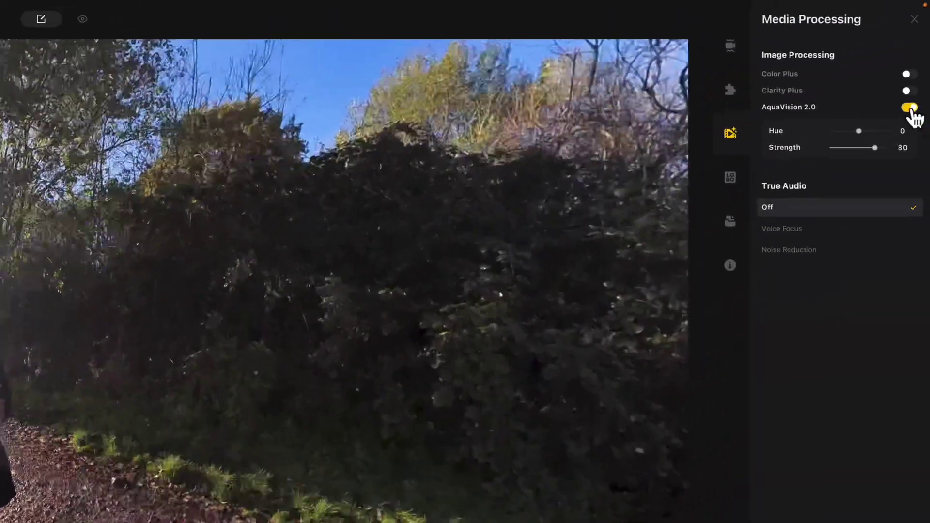
click(911, 107)
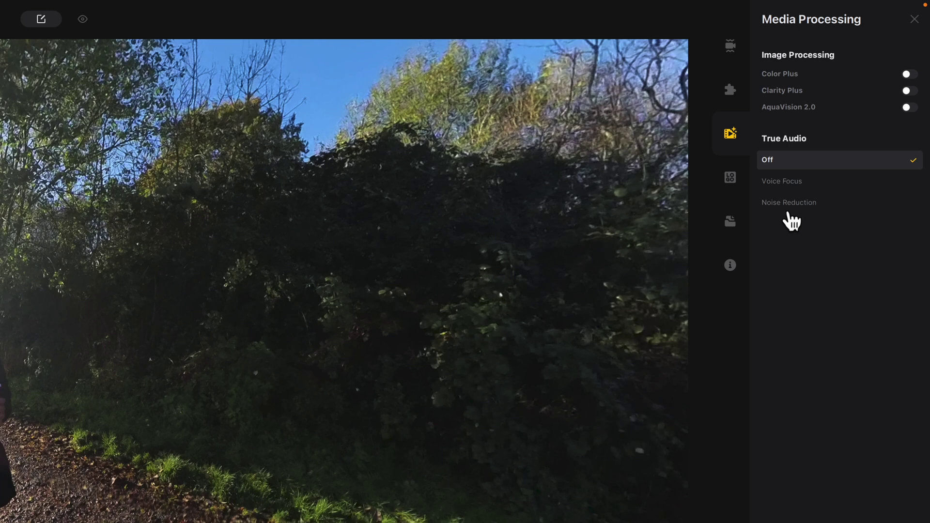
Step: Add the Style 1 Insta360 logo, set its position to Top and check its placement in the 360 view
click(731, 179)
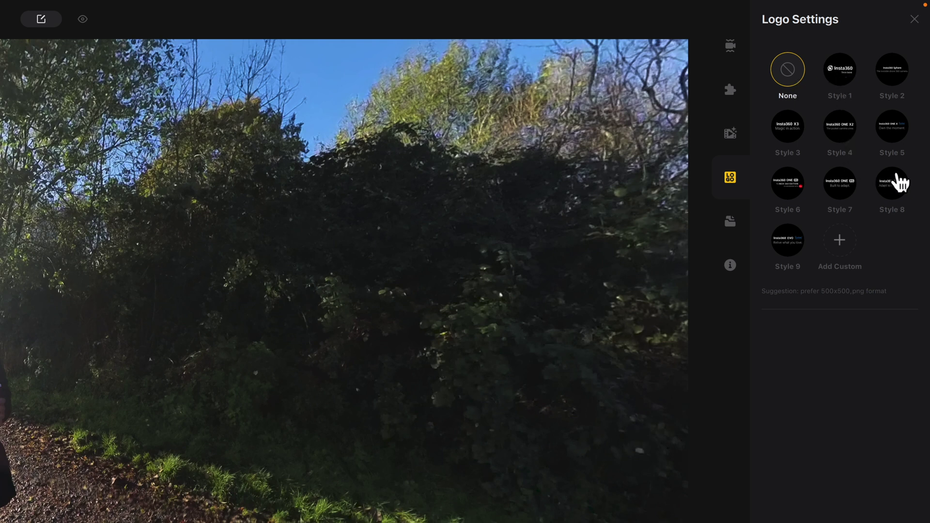
click(842, 80)
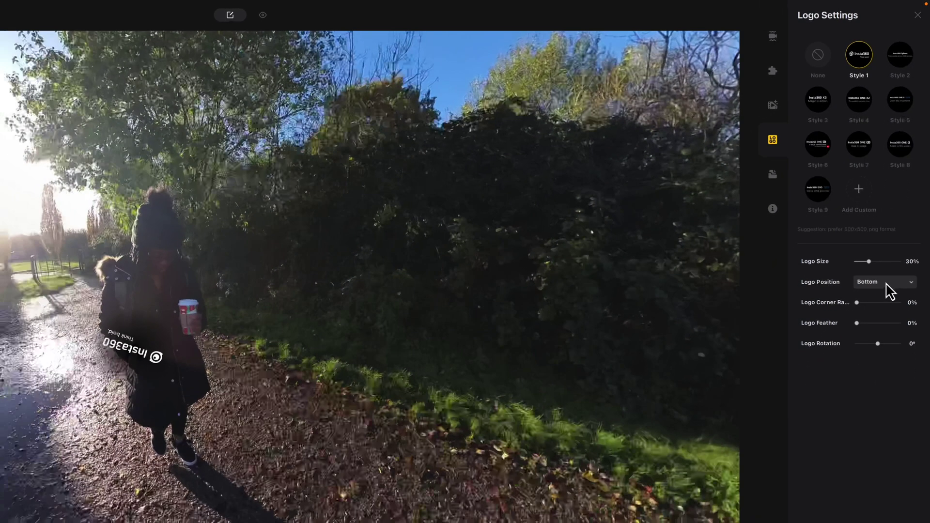
click(889, 359)
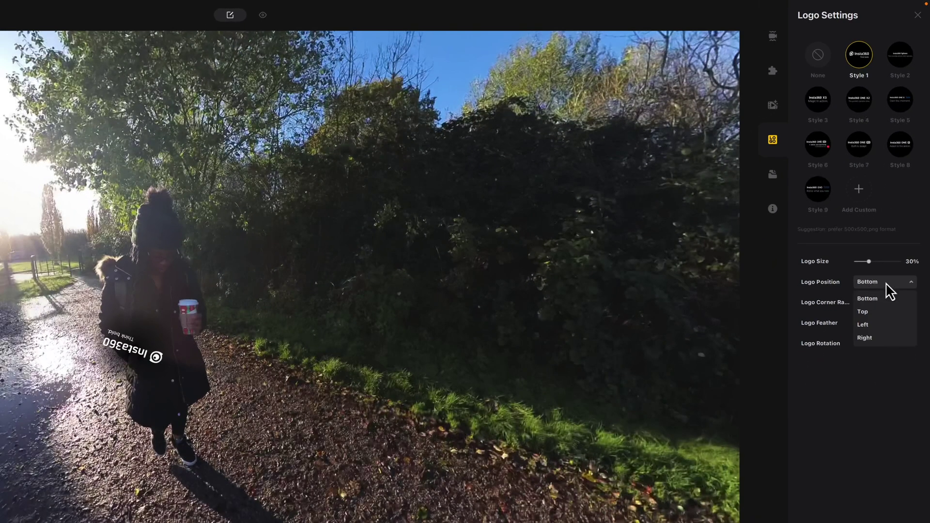
click(880, 312)
drag(9, 283, 446, 333)
mouse_move(260, 270)
mouse_down()
mouse_move(243, 268)
mouse_move(442, 228)
mouse_move(334, 260)
mouse_move(320, 247)
mouse_move(164, 272)
mouse_move(569, 271)
mouse_move(276, 243)
mouse_move(230, 247)
mouse_move(250, 276)
mouse_move(257, 272)
mouse_up()
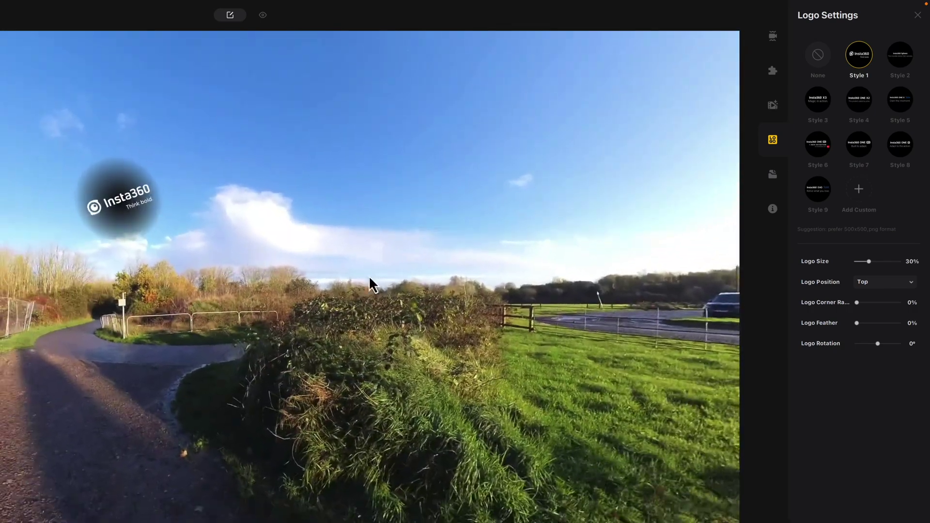
mouse_move(854, 304)
mouse_down()
mouse_move(888, 306)
mouse_move(842, 310)
mouse_up()
key(Escape)
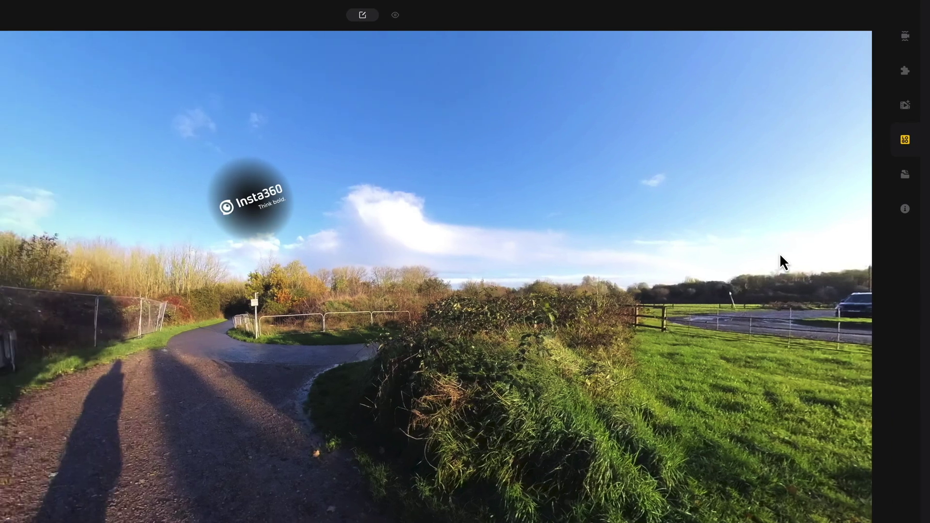
drag(410, 296, 467, 295)
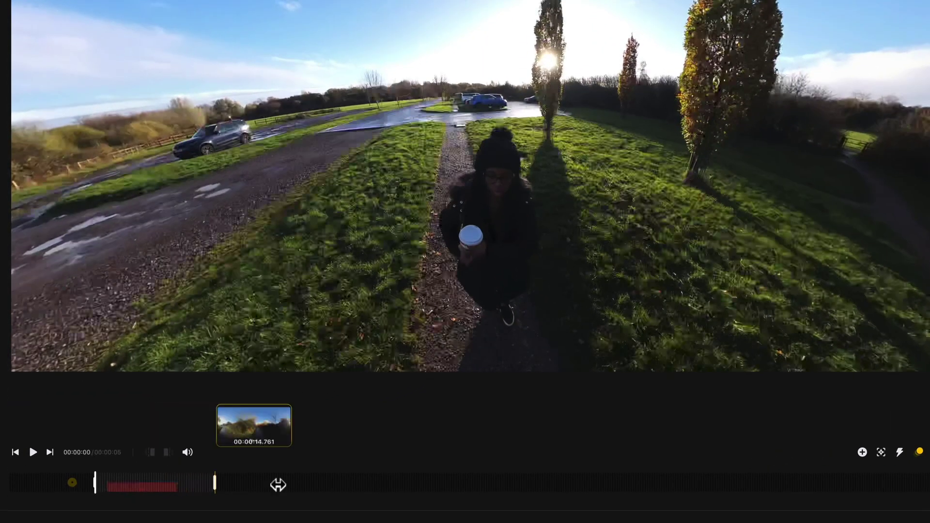
Step: Move the clip's trim end for a length of about 15 seconds and preview the frame near 3.5 seconds
drag(444, 487, 324, 487)
click(150, 489)
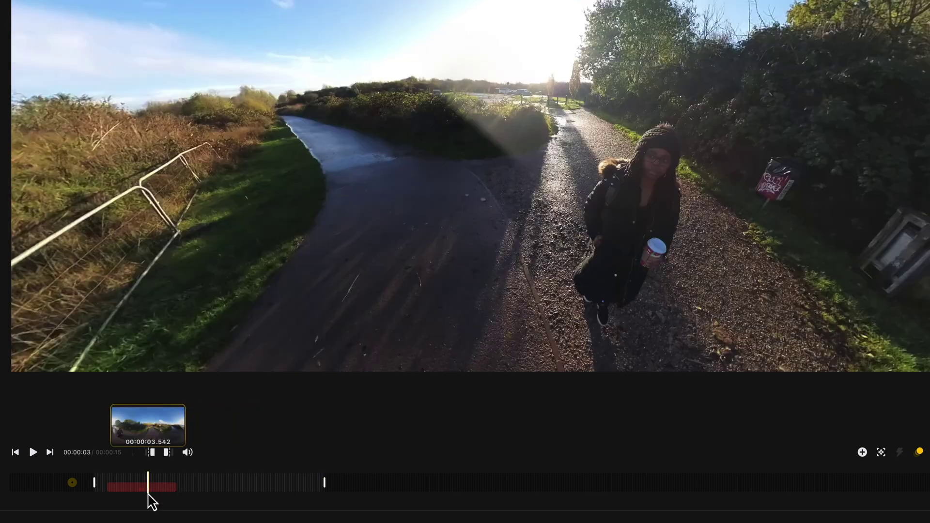
click(142, 489)
Step: Switch to Project2 in project management and set its logo to None
click(272, 445)
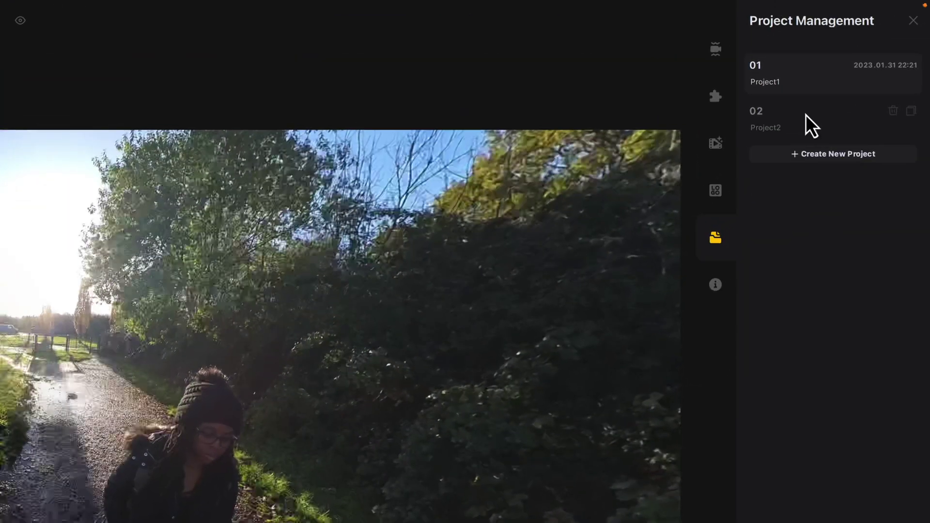
click(808, 119)
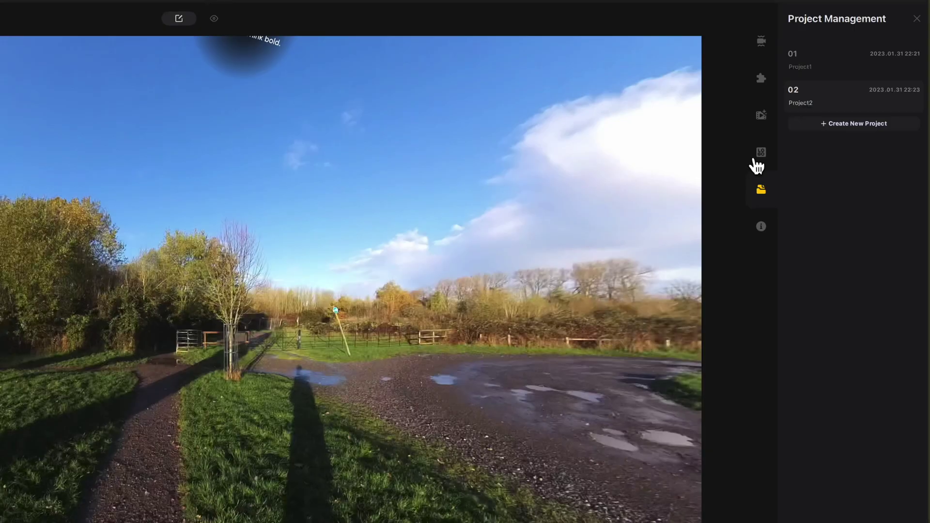
click(760, 153)
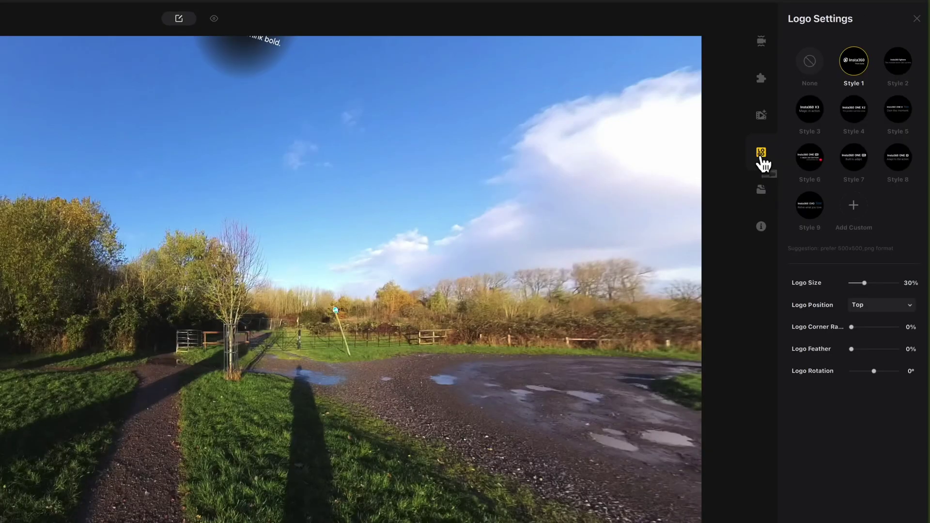
click(818, 70)
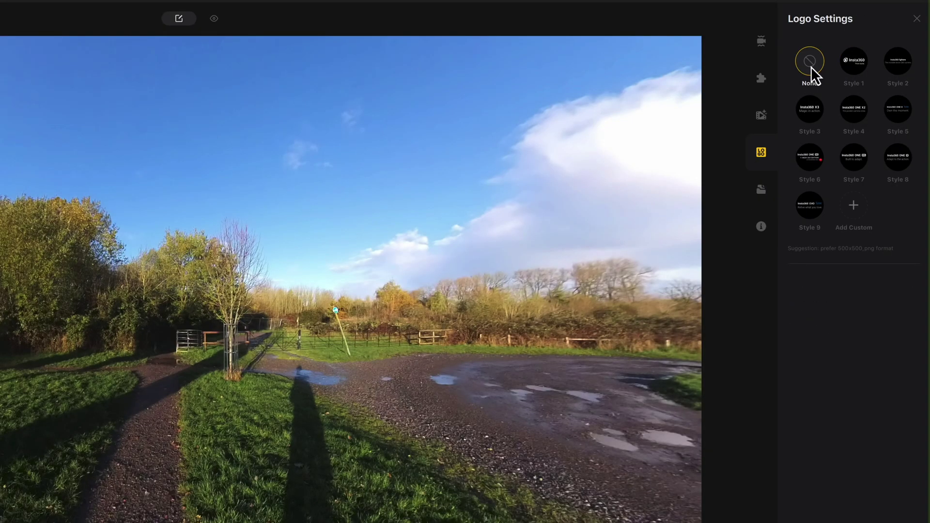
Step: Check the clip's file properties, close them and show the list of imported clips again
click(761, 228)
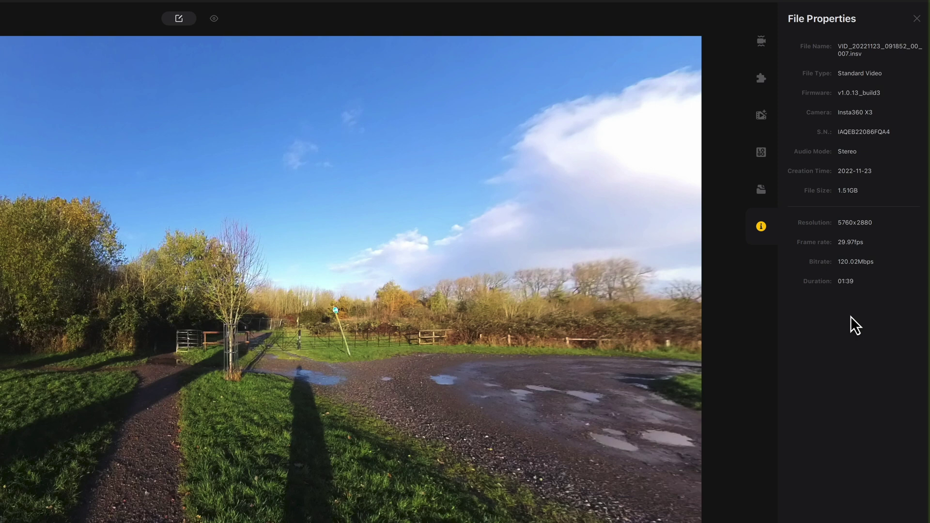
click(761, 227)
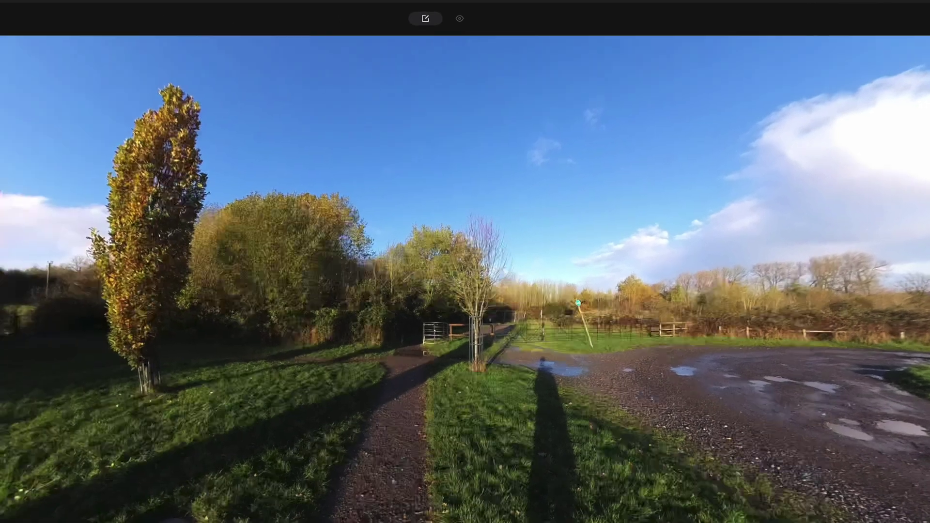
click(15, 20)
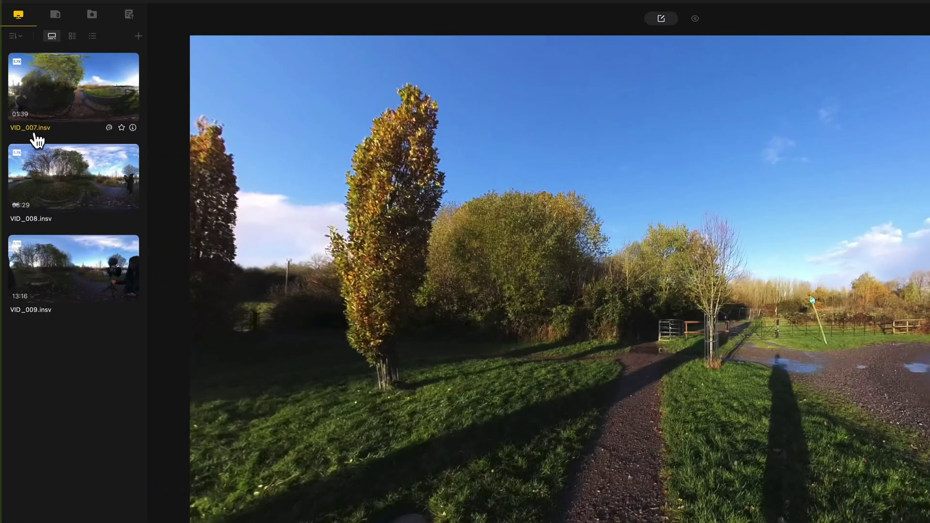
mouse_move(60, 292)
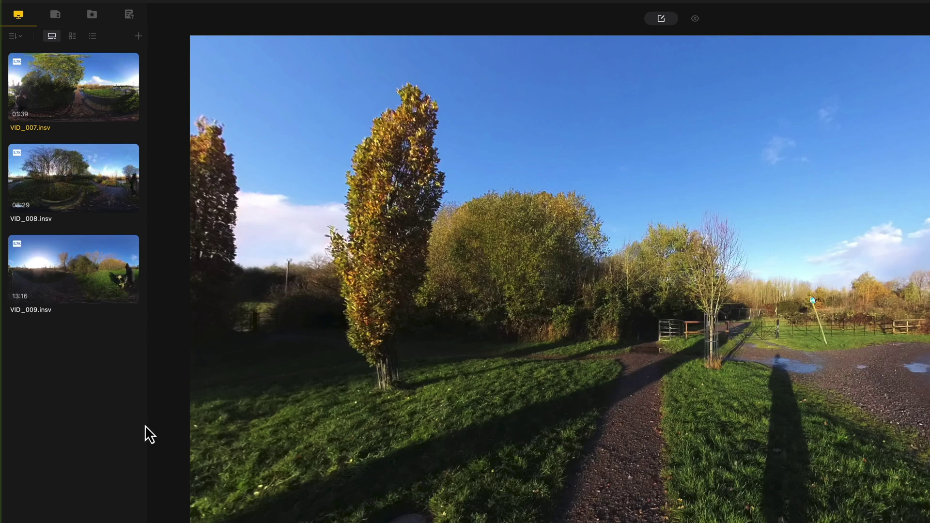